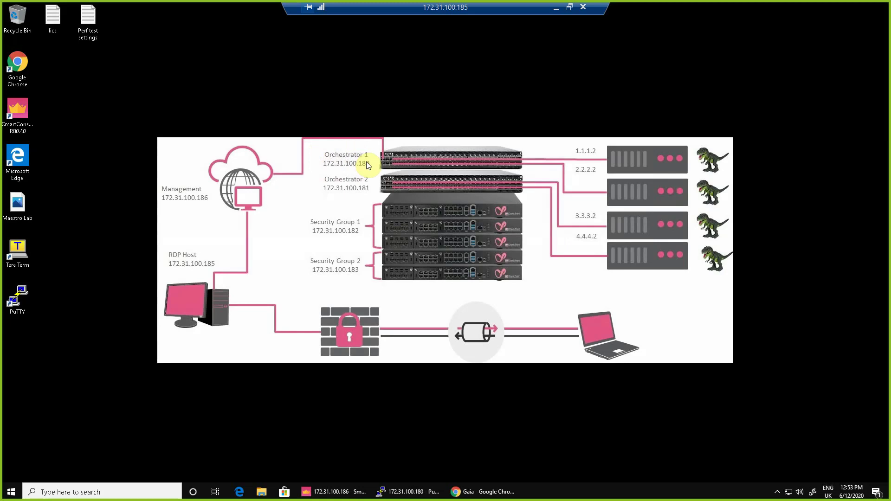
- Open the Orch 1 bookmark in Chrome, log in as admin, and override the configuration lock
click(479, 492)
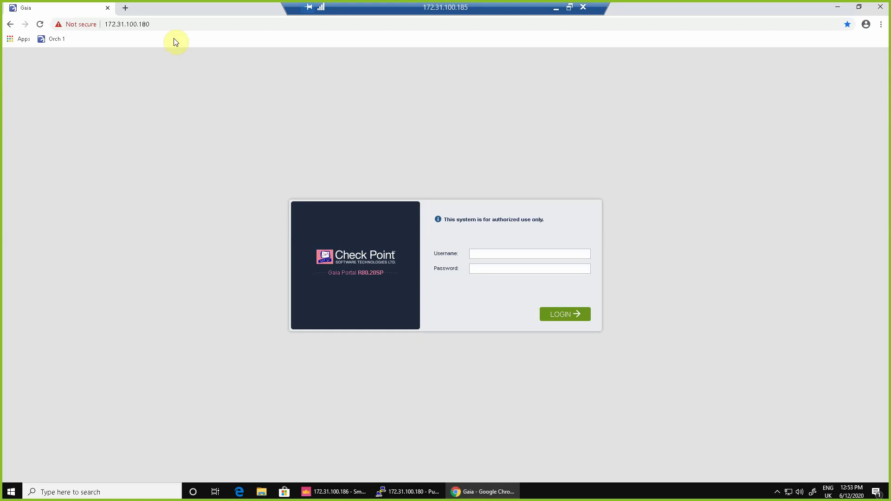
click(50, 40)
text(123)
key(Return)
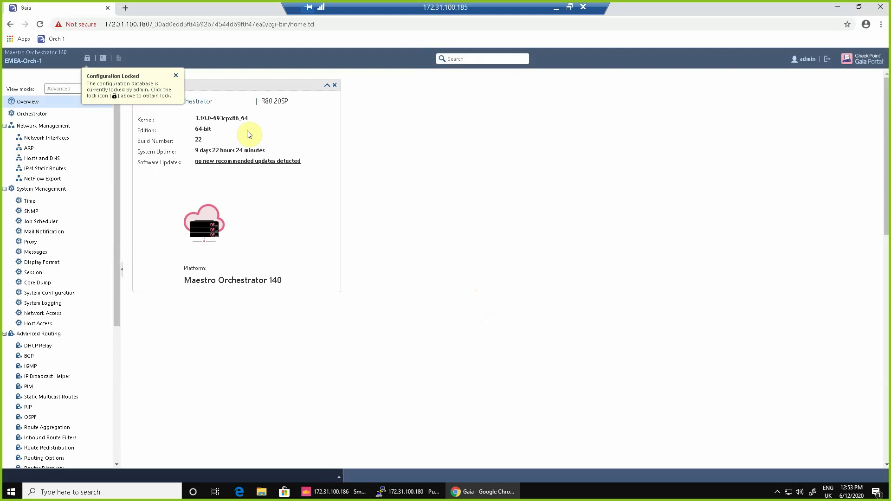
click(87, 57)
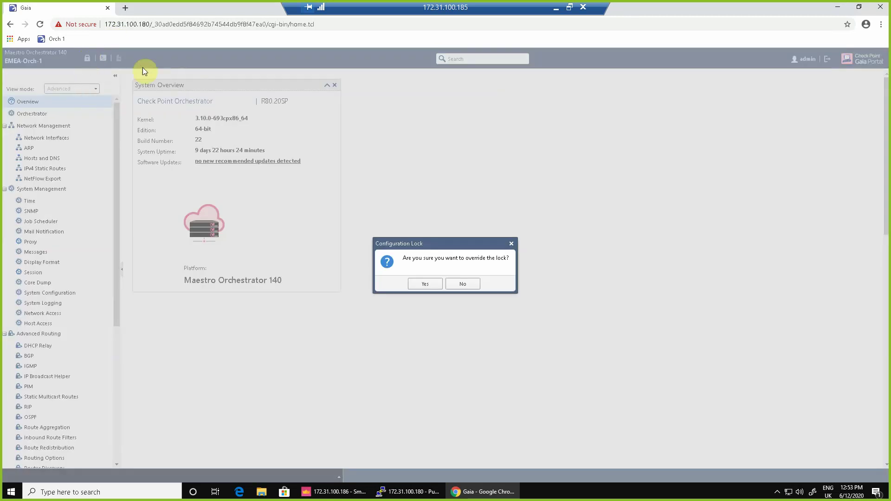
click(424, 284)
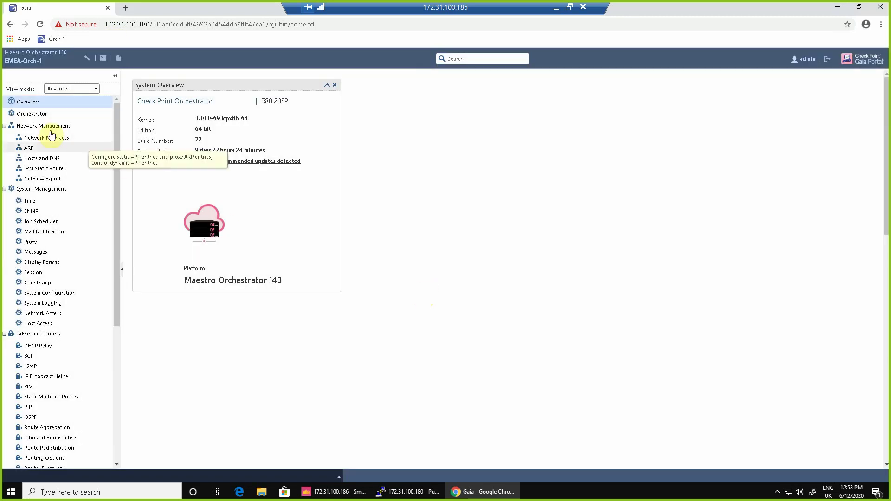
- Open the Orchestrator topology, sort Unassigned Gateways by Site, and select the Security Groups node
click(32, 117)
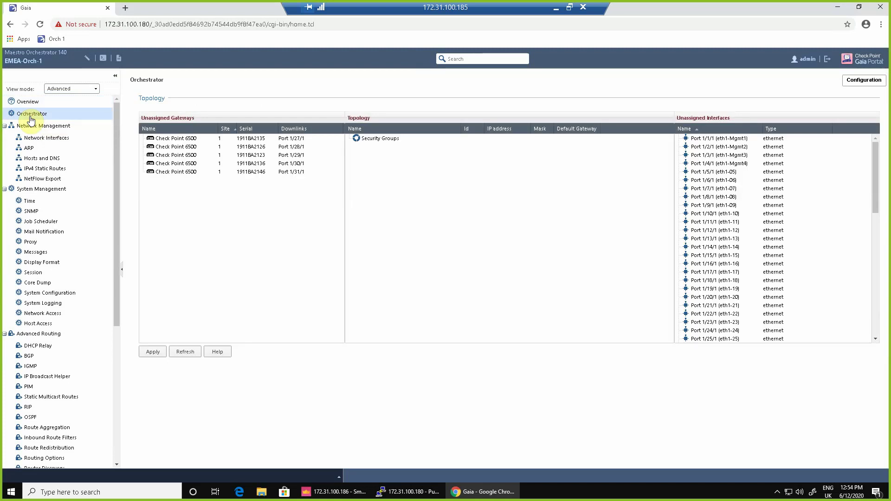
mouse_move(211, 142)
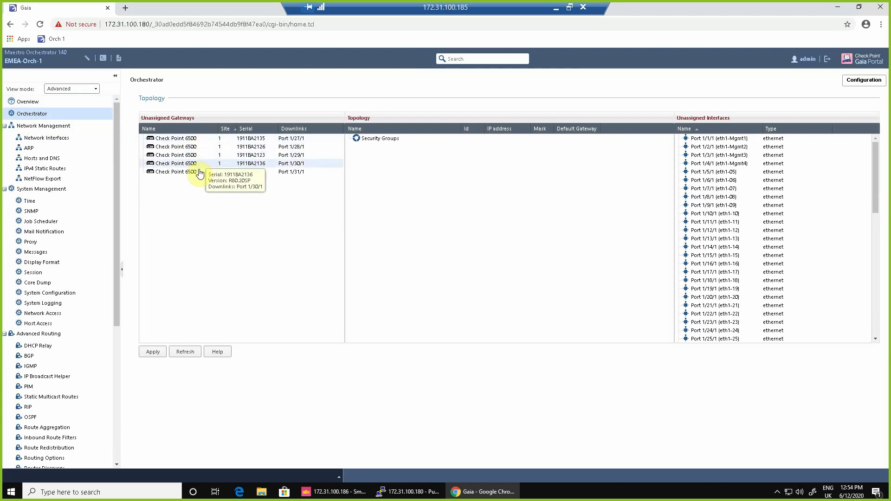
mouse_move(199, 179)
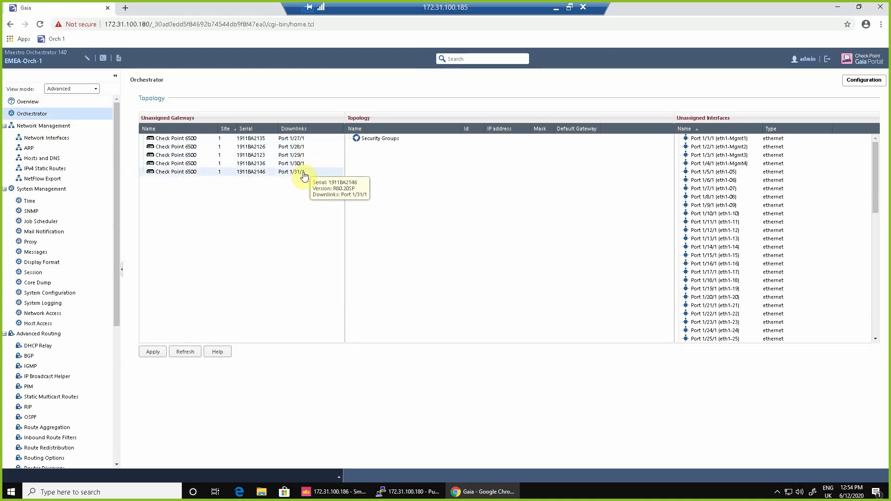
click(225, 129)
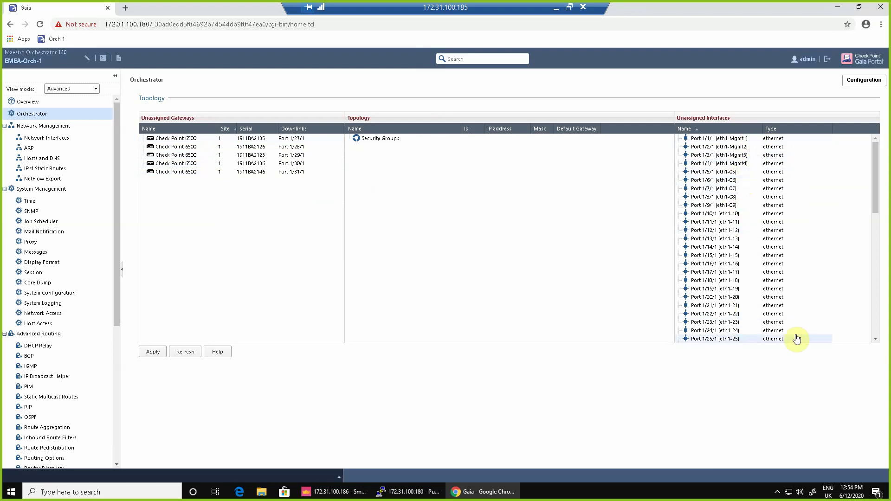
drag(879, 181, 878, 136)
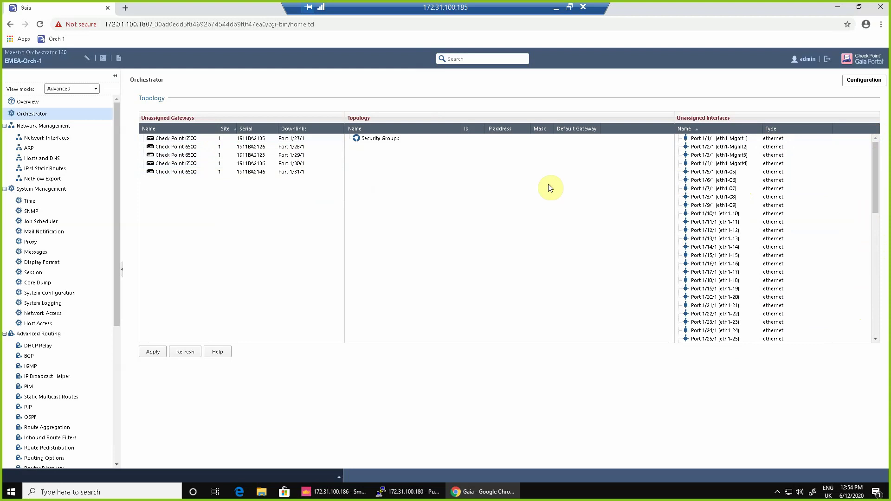
click(380, 143)
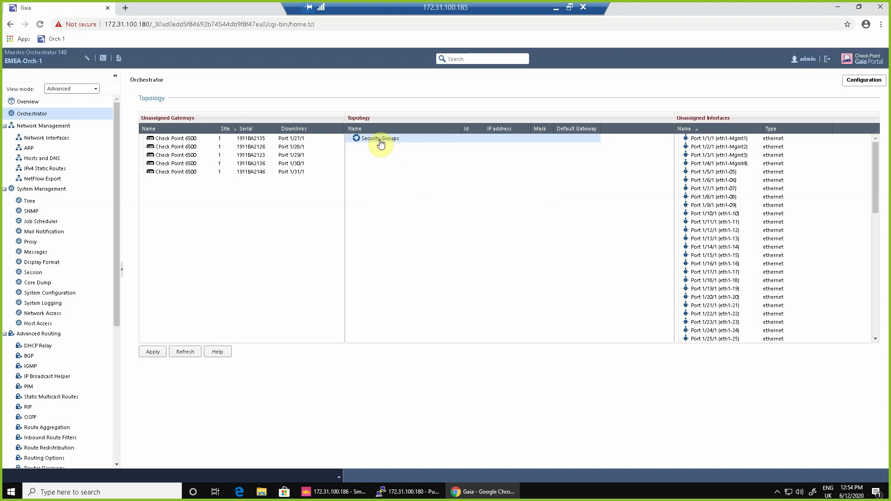
- Start a new security group with IP 172.31.100.182, mask 255.255.252.0 and gateway 172.31.100.1
right_click(380, 141)
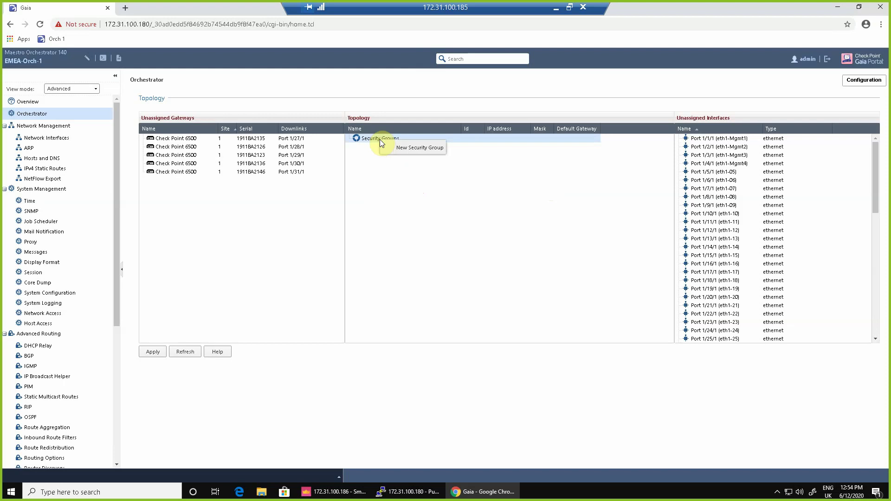
click(420, 148)
click(415, 208)
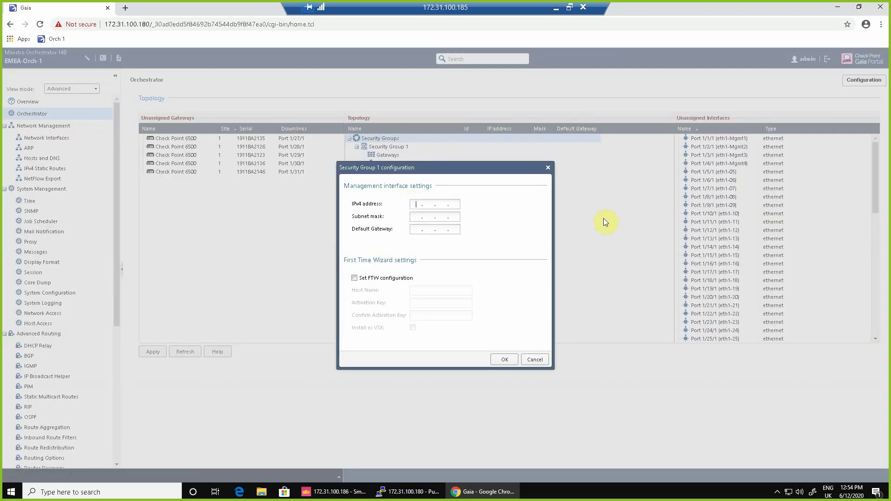
text(172 . 31 . 100 . 182)
key(Tab)
text(255.255.252.0)
key(Tab)
text(172.31.100)
- Enable FTW configuration with host name EMEA-SG1 and enter and confirm the activation key
key(Tab)
key(space)
key(Tab)
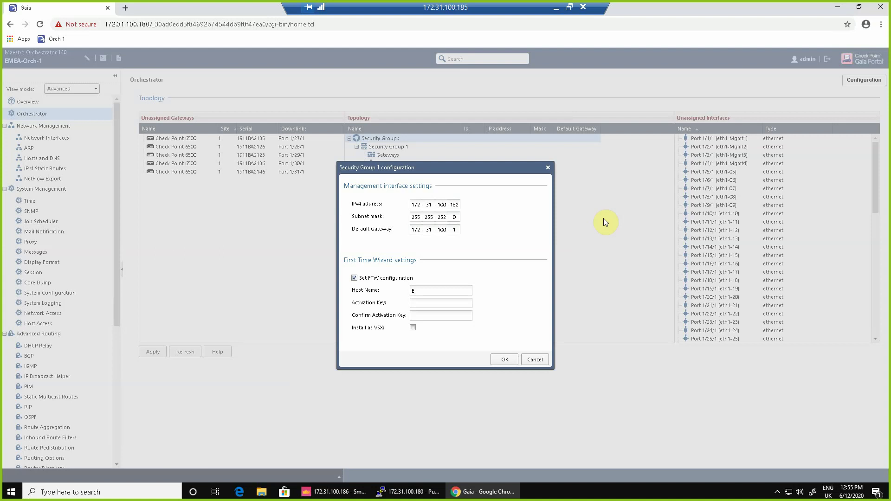
text(EMEA-SG1)
key(Tab)
text(******)
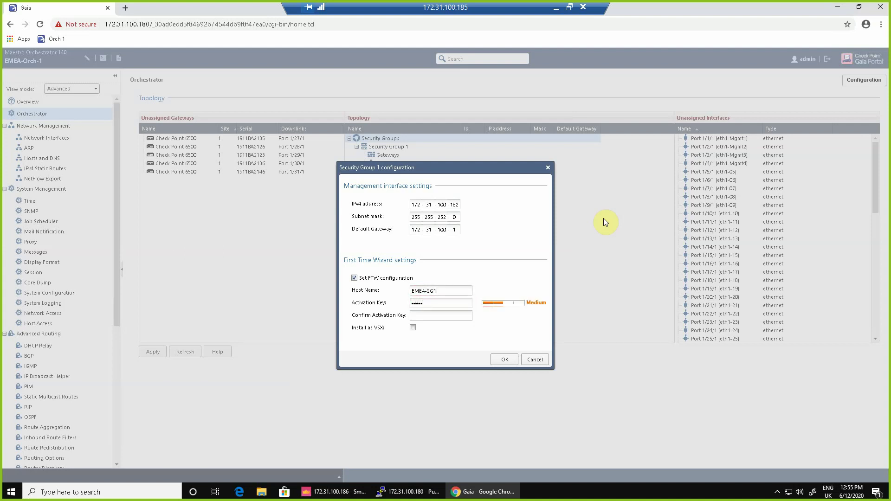
key(Tab)
text(******)
- Save Security Group 1 and assign Port 1/1/1 as its management interface
click(502, 363)
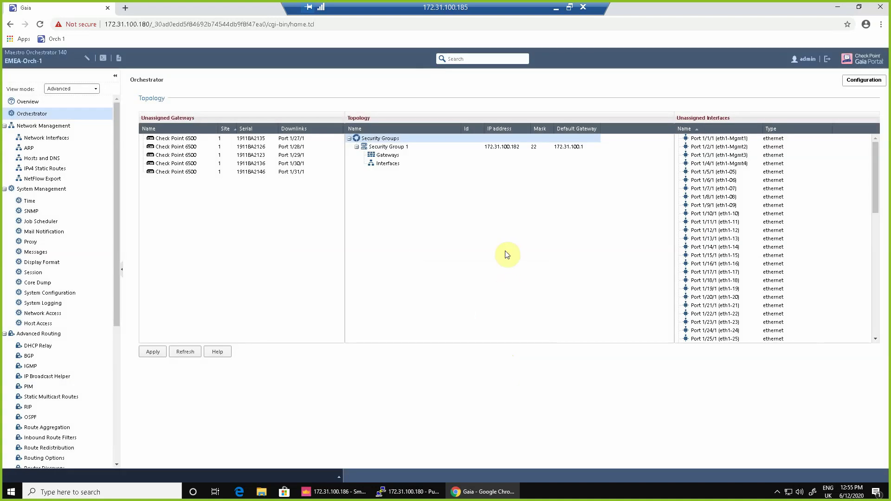
click(724, 140)
drag(724, 140, 388, 167)
- Assign Ports 1/7/1, 1/8/1, 2/7/1 and 2/8/1 to Security Group 1's interfaces
click(726, 189)
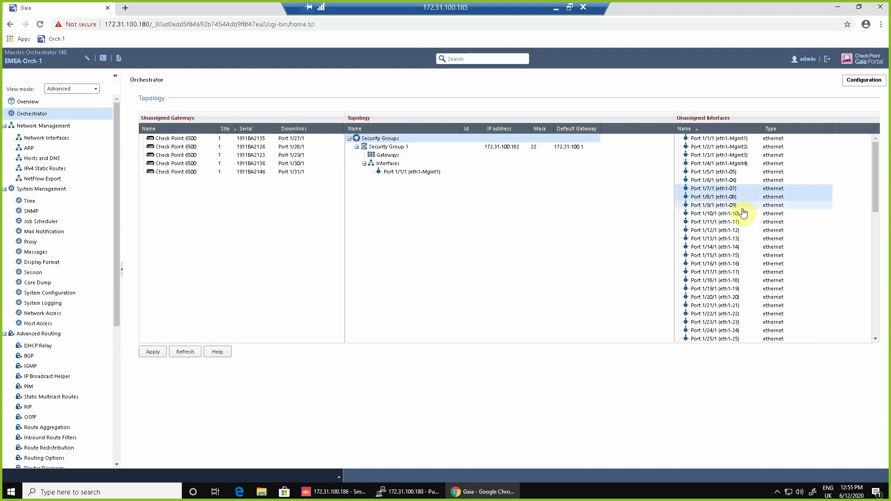
shift+click(721, 195)
drag(405, 175, 392, 174)
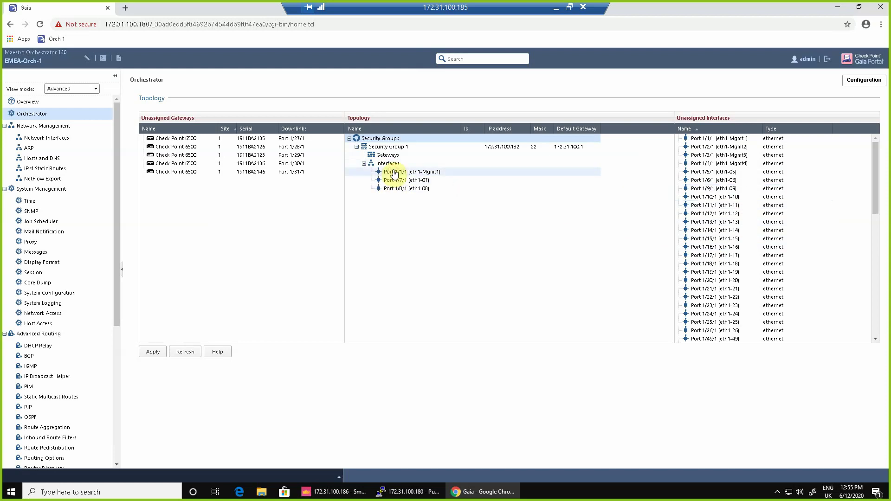
drag(874, 182, 867, 258)
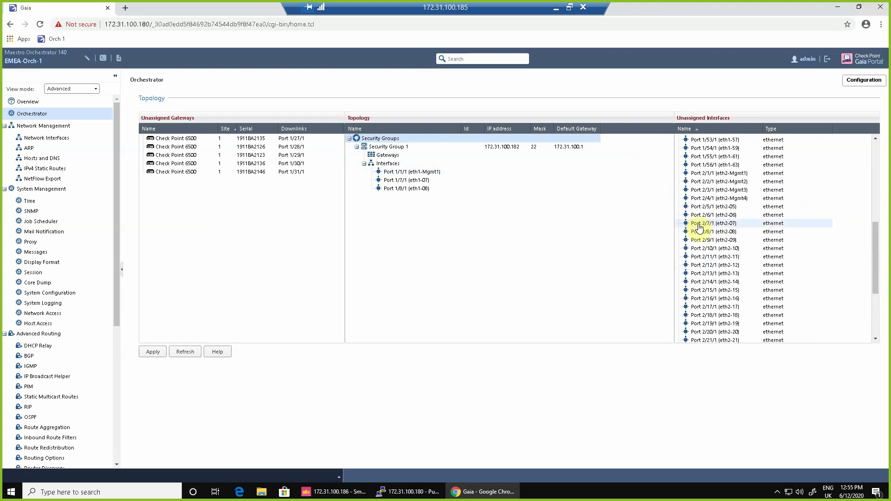
click(714, 225)
shift+click(715, 232)
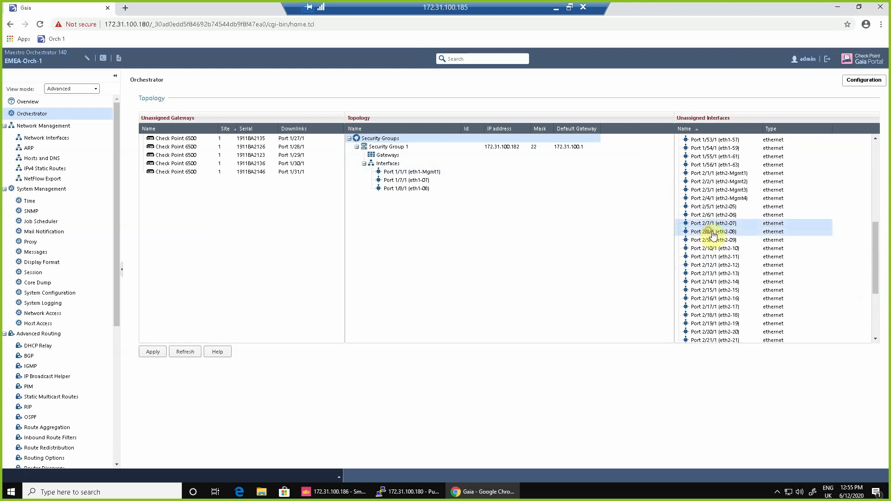
drag(714, 232, 403, 174)
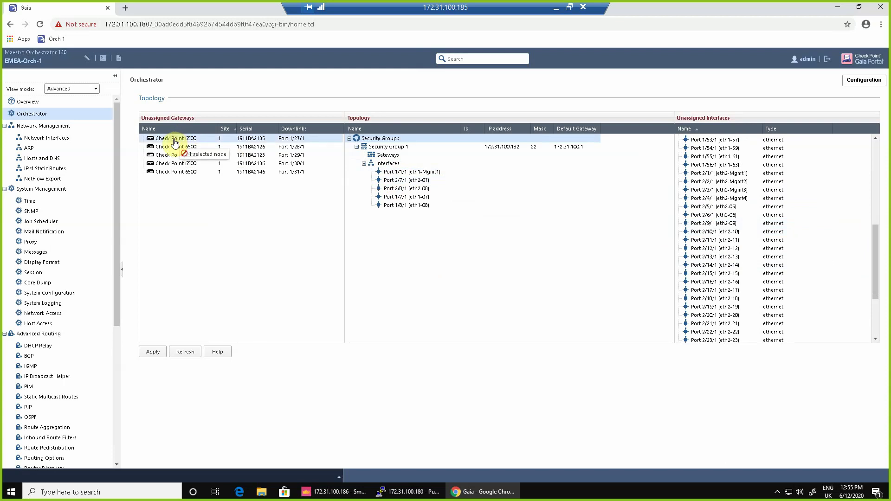
- Move the first Check Point 6500 gateway into Security Group 1 and apply the topology
drag(175, 142, 394, 158)
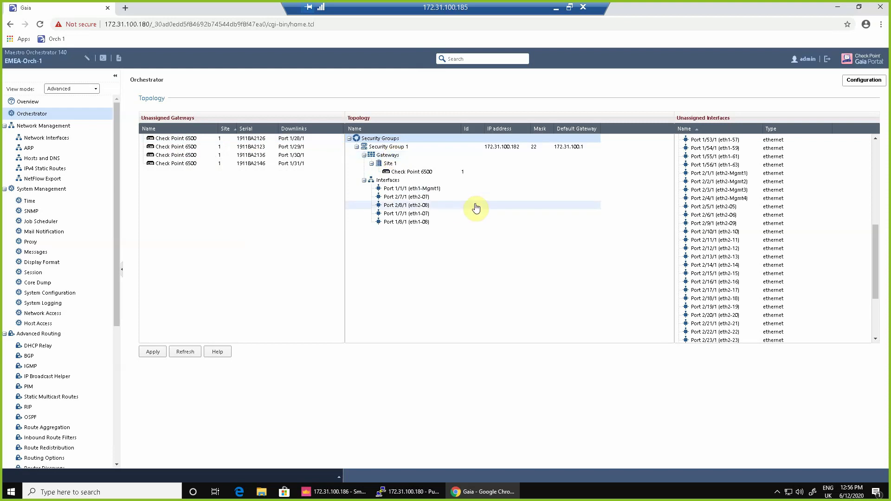
click(153, 352)
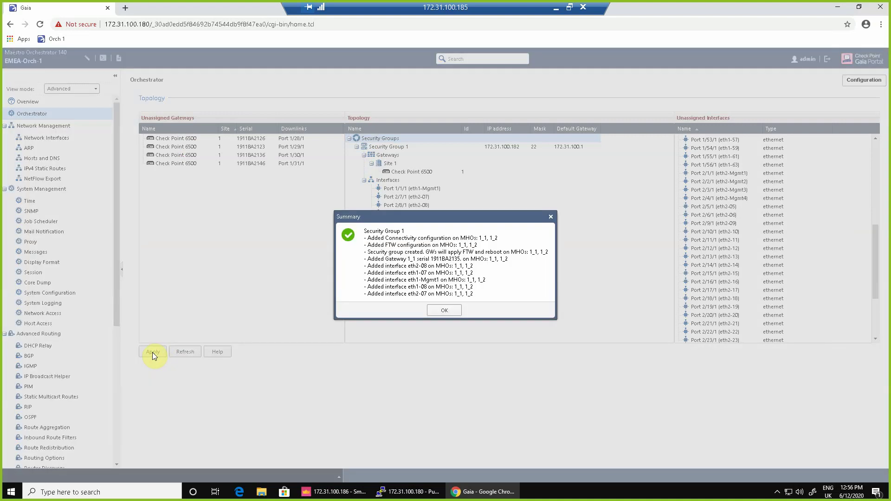
click(441, 311)
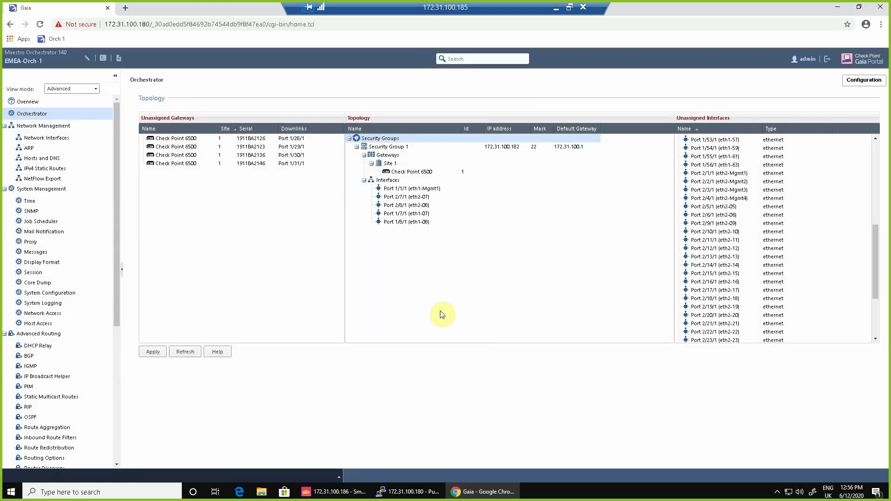